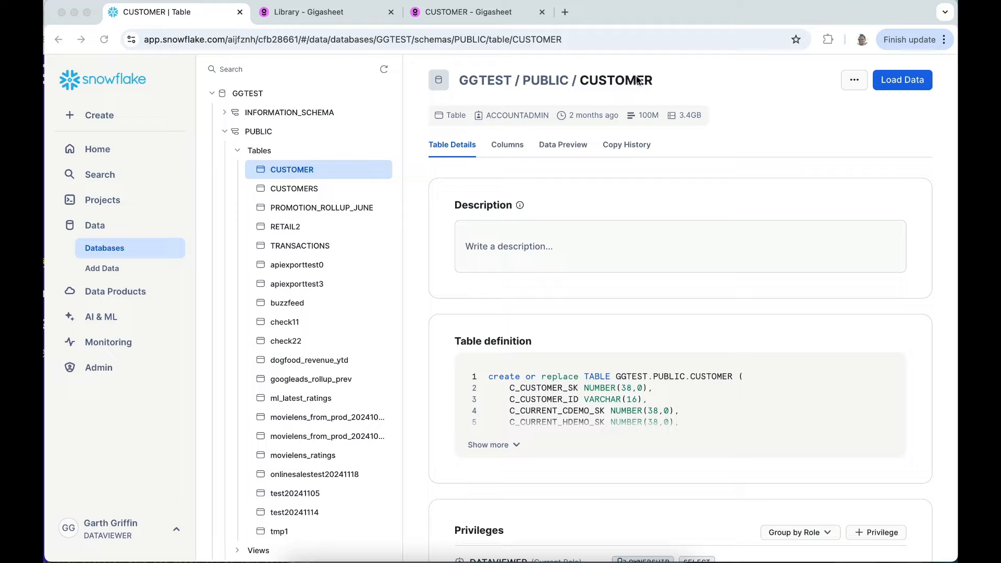
Check the CUSTOMER table's row count and preview its data in Snowflake
{"action": "double_click", "coordinate": [648, 115]}
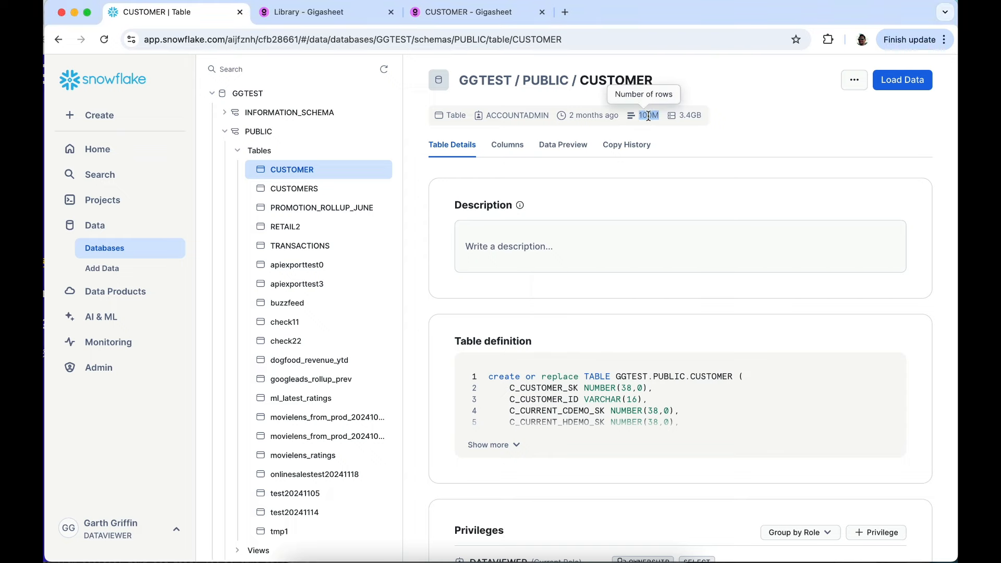
{"action": "left_click", "coordinate": [576, 144]}
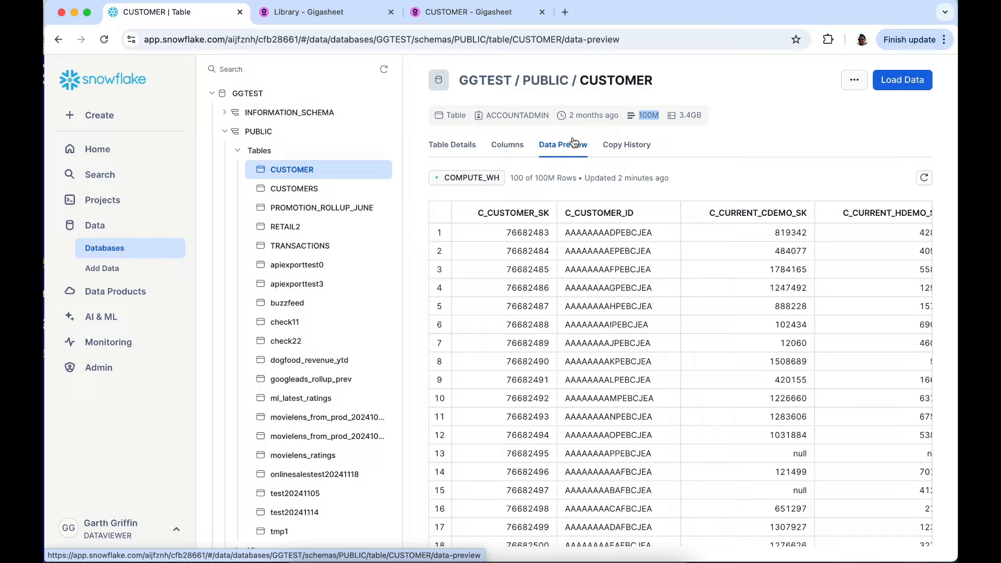
Switch to the CUSTOMER sheet in Gigasheet and reset its existing filters
{"action": "left_click", "coordinate": [497, 13]}
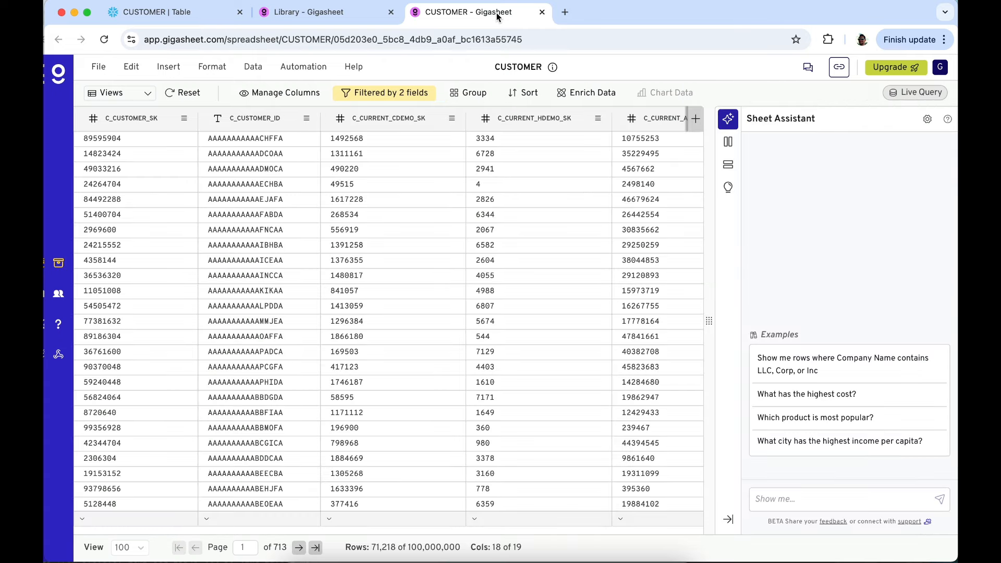
{"action": "left_click", "coordinate": [174, 96]}
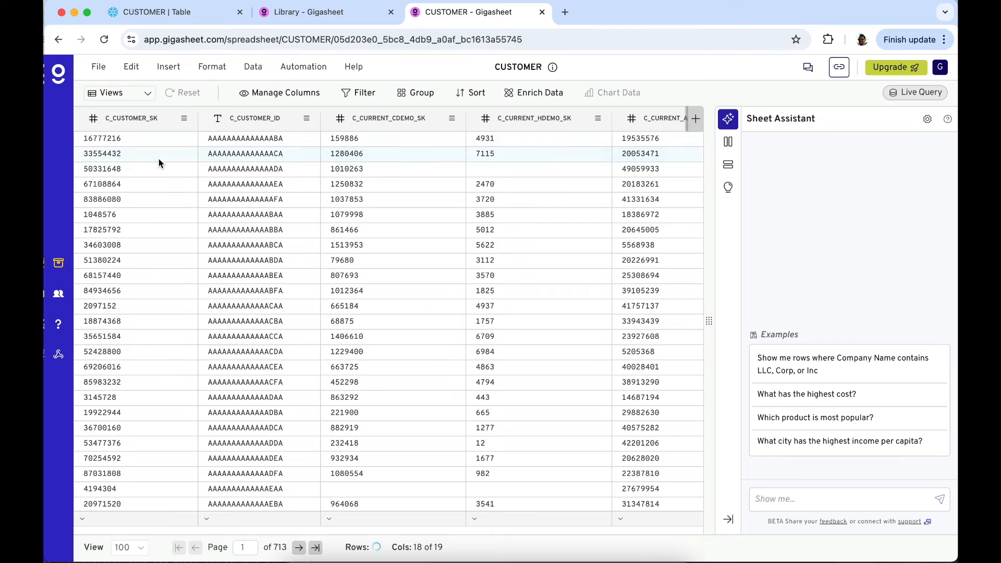
Examine the sheet's rows and columns across to the customer name, birth year and birth country fields
{"action": "left_click_drag", "start_coordinate": [159, 157], "coordinate": [418, 323]}
{"action": "left_click_drag", "start_coordinate": [385, 225], "coordinate": [590, 376]}
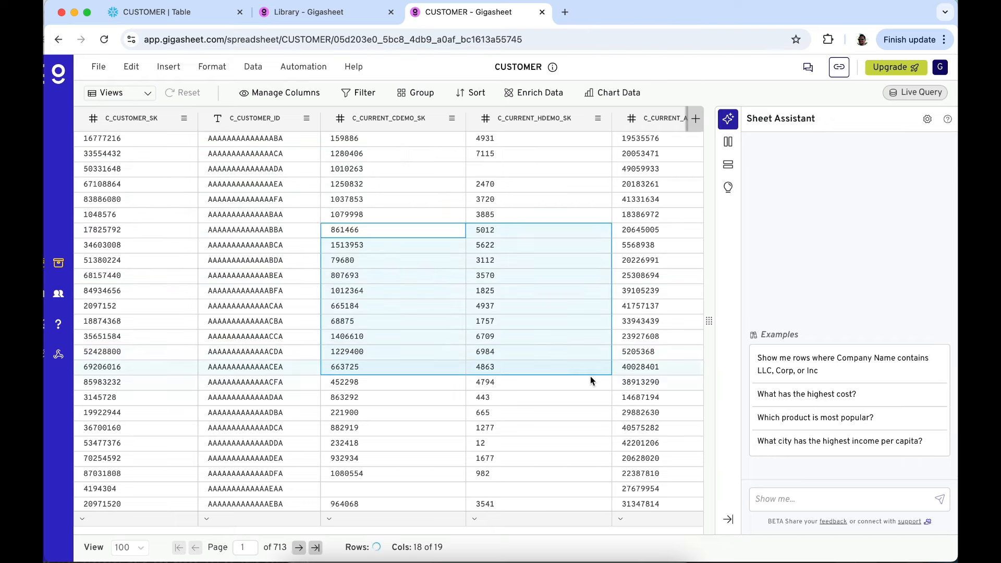
{"action": "scroll", "coordinate": [518, 345], "scroll_direction": "down", "scroll_amount": 3}
{"action": "scroll", "coordinate": [517, 346], "scroll_direction": "up", "scroll_amount": 3}
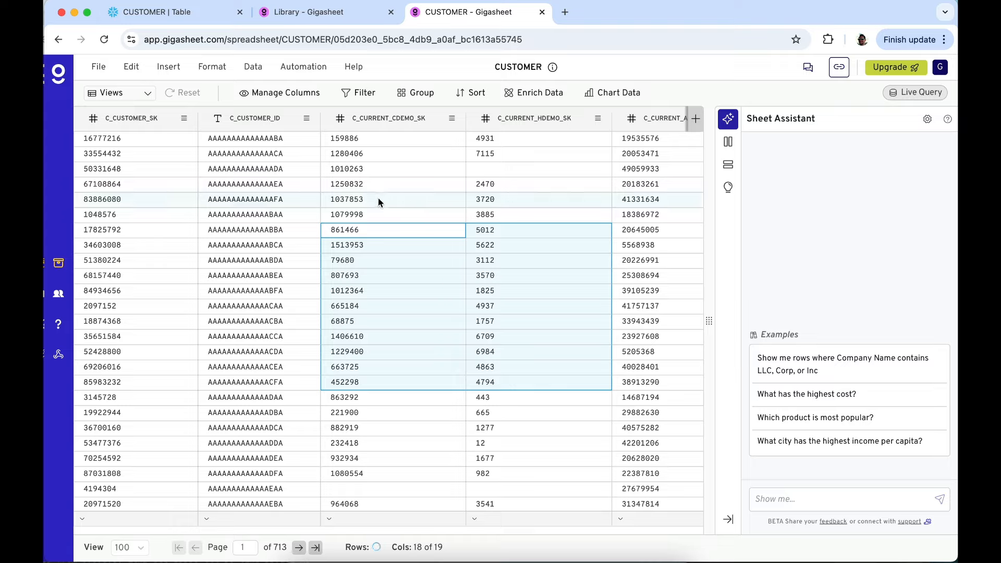
{"action": "left_click_drag", "start_coordinate": [271, 170], "coordinate": [495, 366]}
{"action": "scroll", "coordinate": [446, 291], "scroll_direction": "right", "scroll_amount": 4}
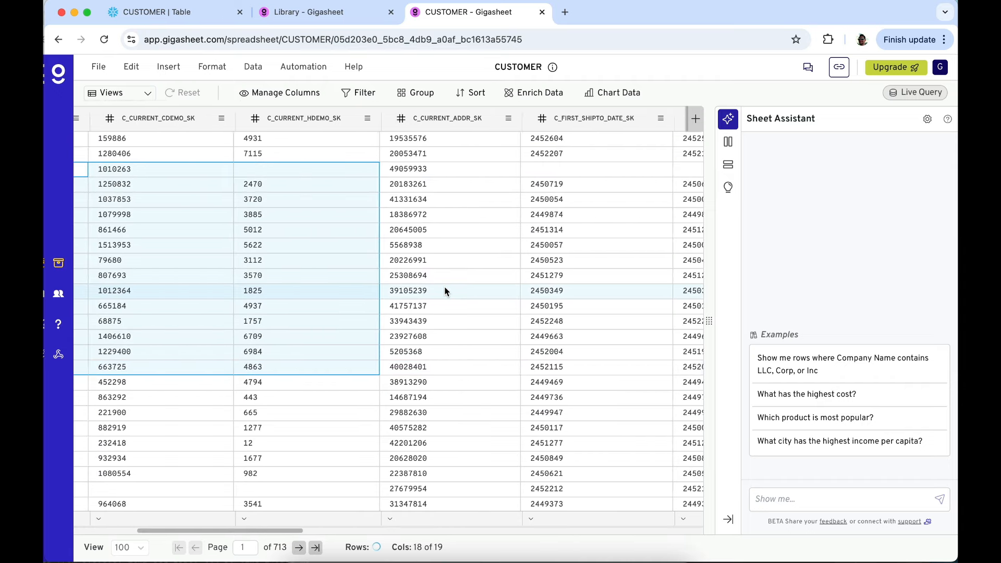
{"action": "scroll", "coordinate": [444, 291], "scroll_direction": "right", "scroll_amount": 3}
{"action": "scroll", "coordinate": [445, 291], "scroll_direction": "right", "scroll_amount": 2}
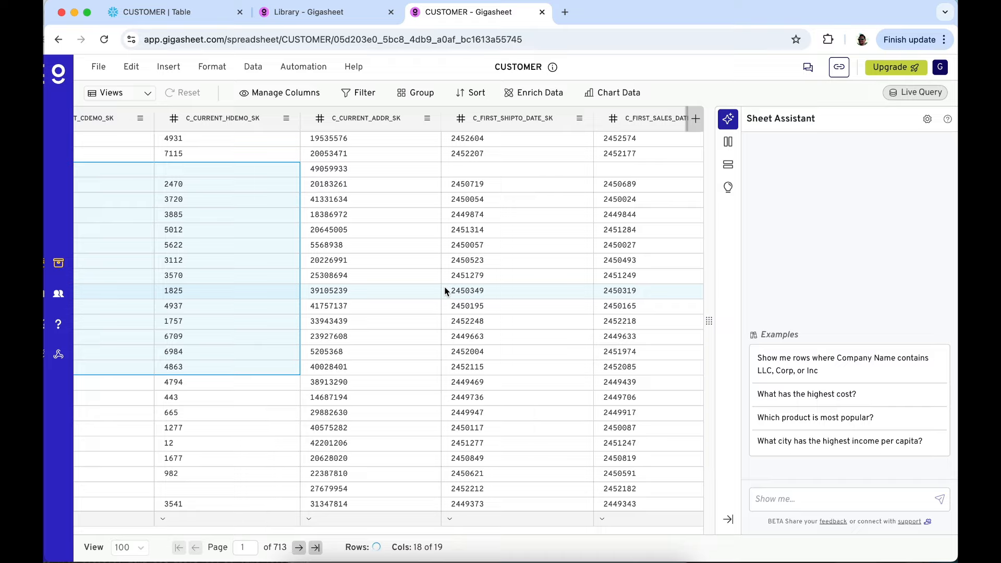
{"action": "scroll", "coordinate": [445, 291], "scroll_direction": "right", "scroll_amount": 10}
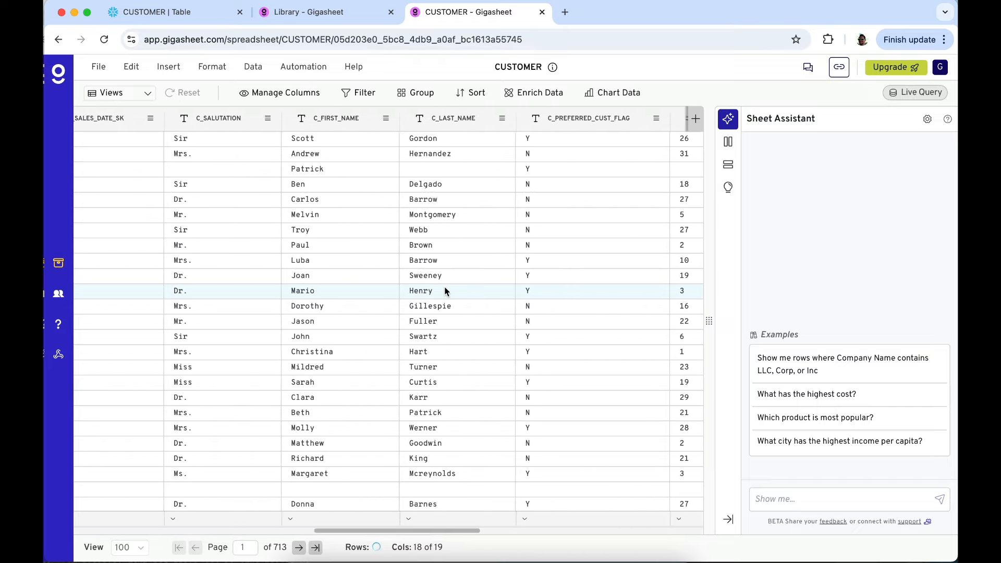
{"action": "scroll", "coordinate": [445, 291], "scroll_direction": "right", "scroll_amount": 10}
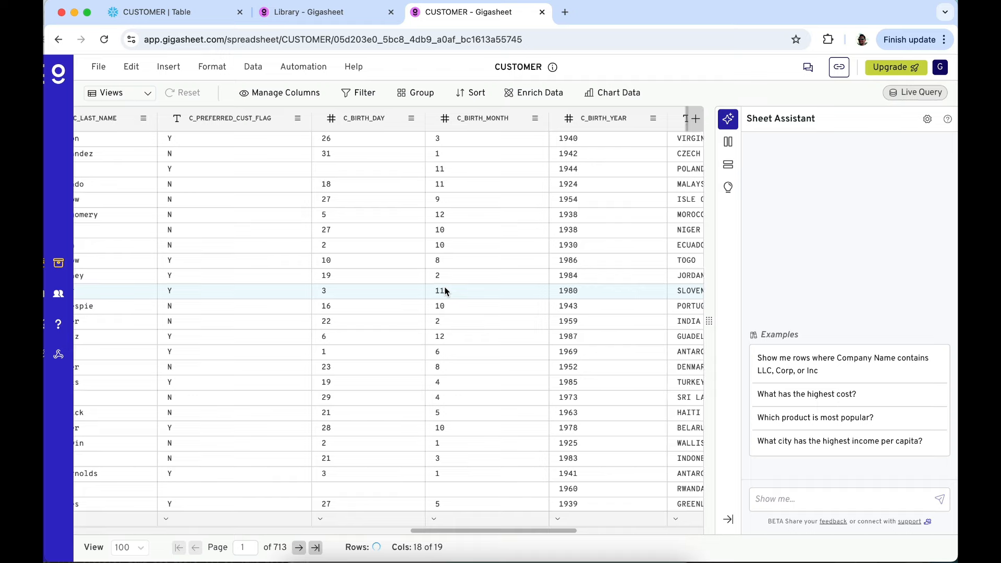
{"action": "scroll", "coordinate": [444, 291], "scroll_direction": "right", "scroll_amount": 5}
{"action": "left_click_drag", "start_coordinate": [563, 153], "coordinate": [566, 319]}
{"action": "scroll", "coordinate": [566, 312], "scroll_direction": "right", "scroll_amount": 5}
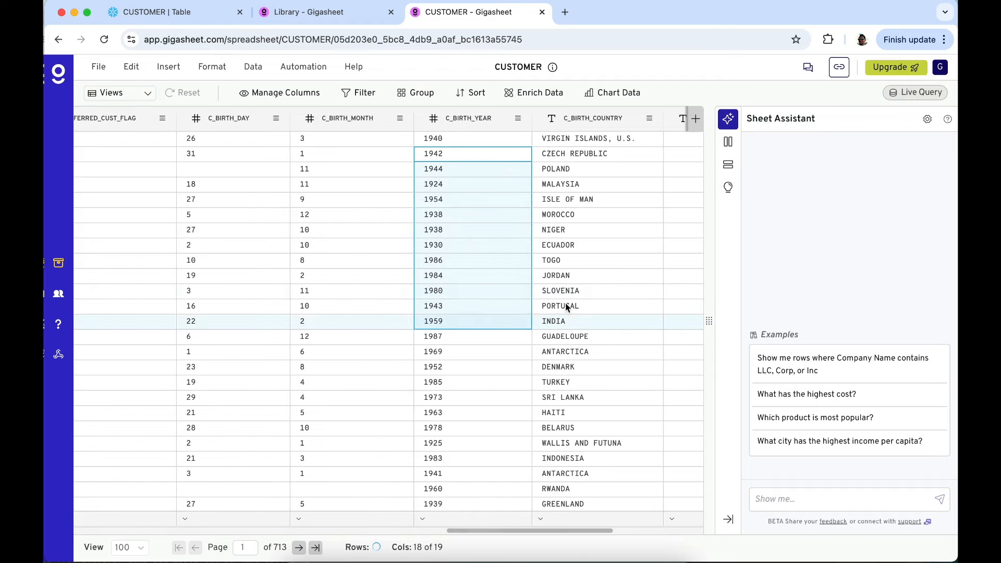
{"action": "left_click_drag", "start_coordinate": [603, 171], "coordinate": [603, 311]}
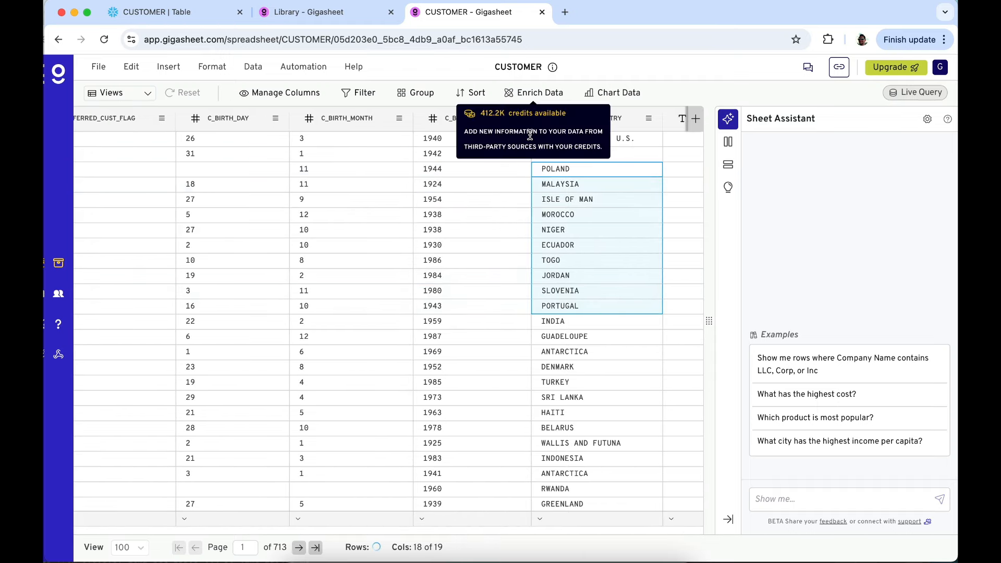
Create a row filter rule where C_BIRTH_COUNTRY equals UNITED STATES
{"action": "left_click", "coordinate": [363, 93]}
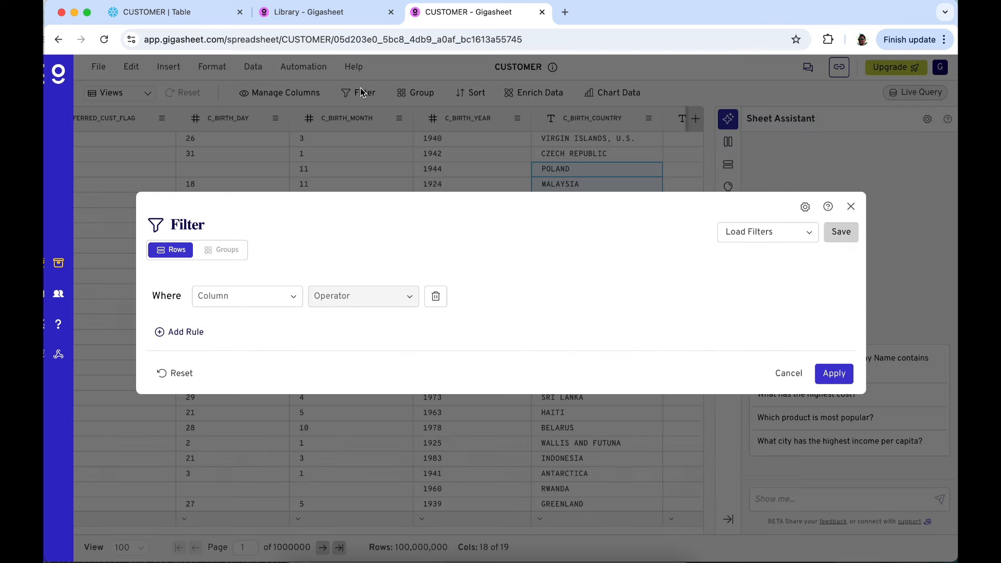
{"action": "left_click", "coordinate": [241, 298]}
{"action": "scroll", "coordinate": [258, 401], "scroll_direction": "down", "scroll_amount": 5}
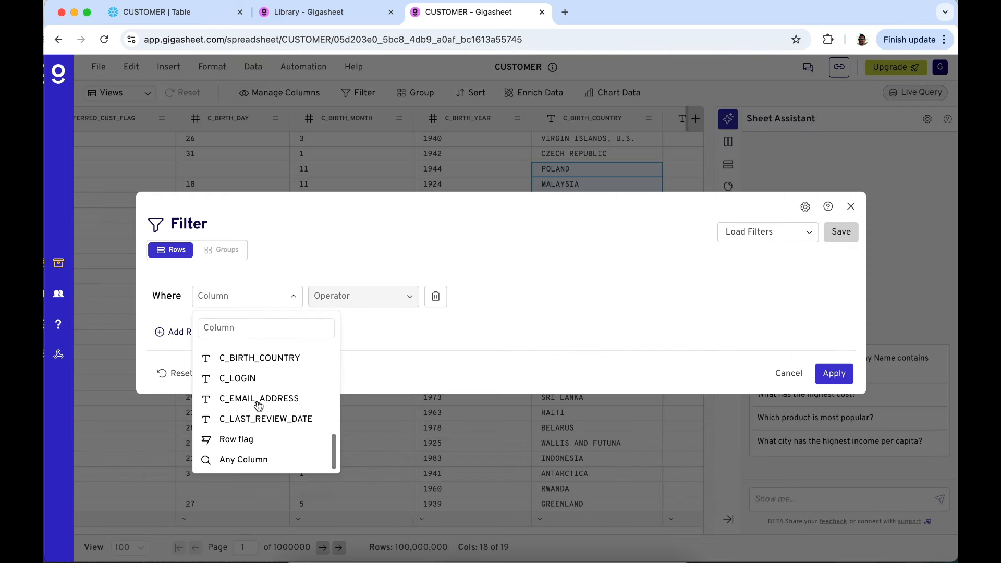
{"action": "scroll", "coordinate": [258, 404], "scroll_direction": "up", "scroll_amount": 3}
{"action": "left_click", "coordinate": [262, 417]}
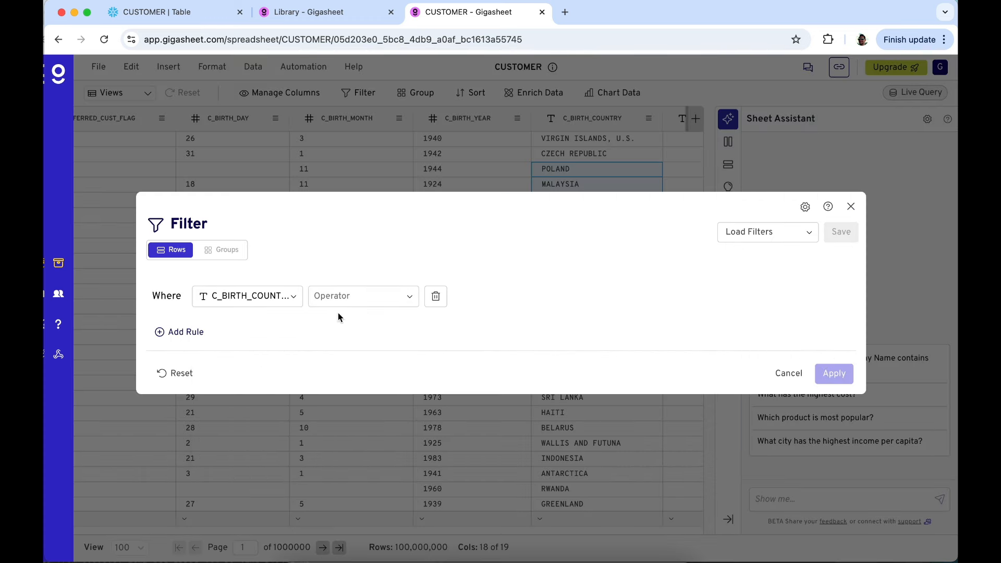
{"action": "left_click", "coordinate": [367, 301]}
{"action": "left_click", "coordinate": [337, 351]}
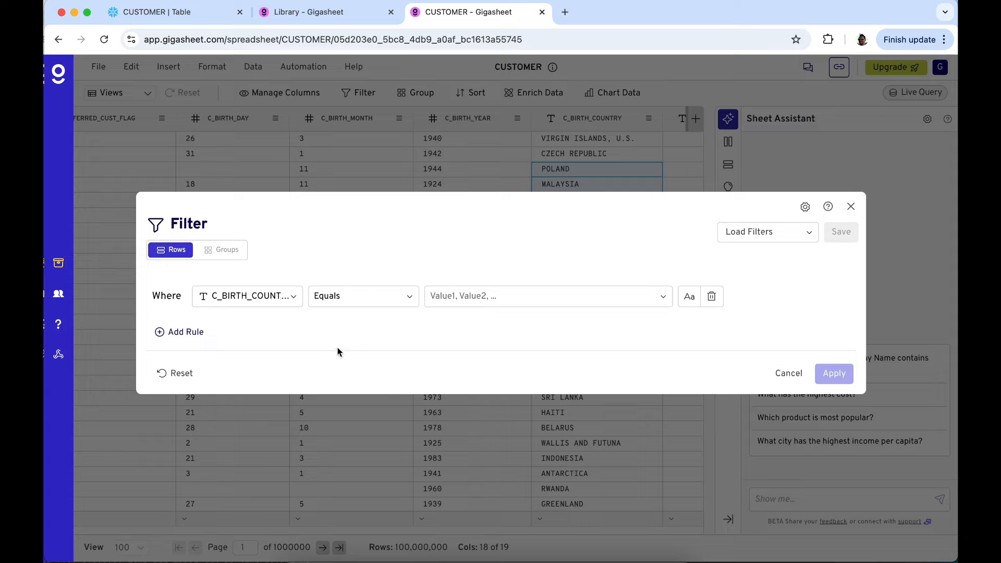
{"action": "left_click", "coordinate": [487, 294]}
{"action": "type", "text": "united"}
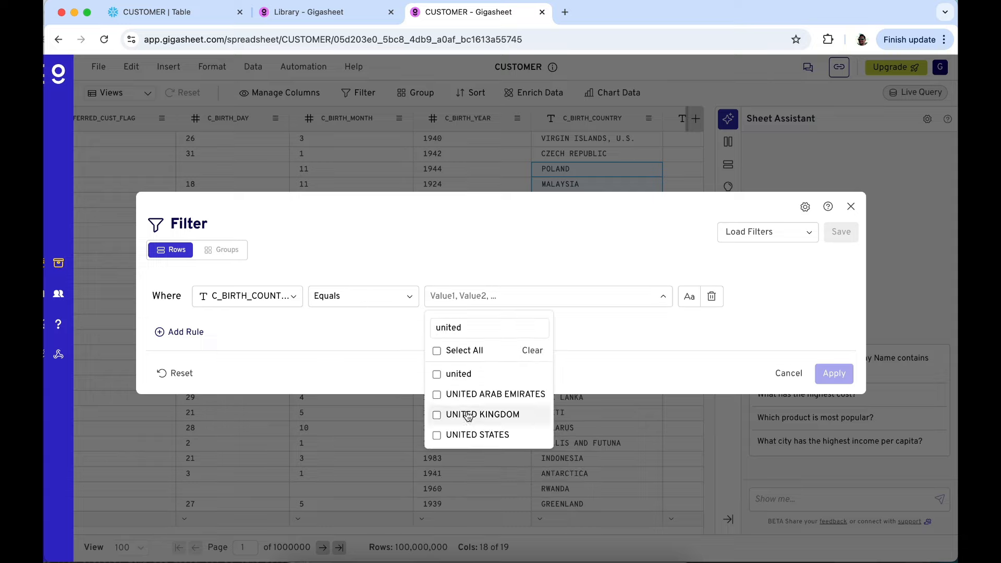
{"action": "left_click", "coordinate": [465, 433]}
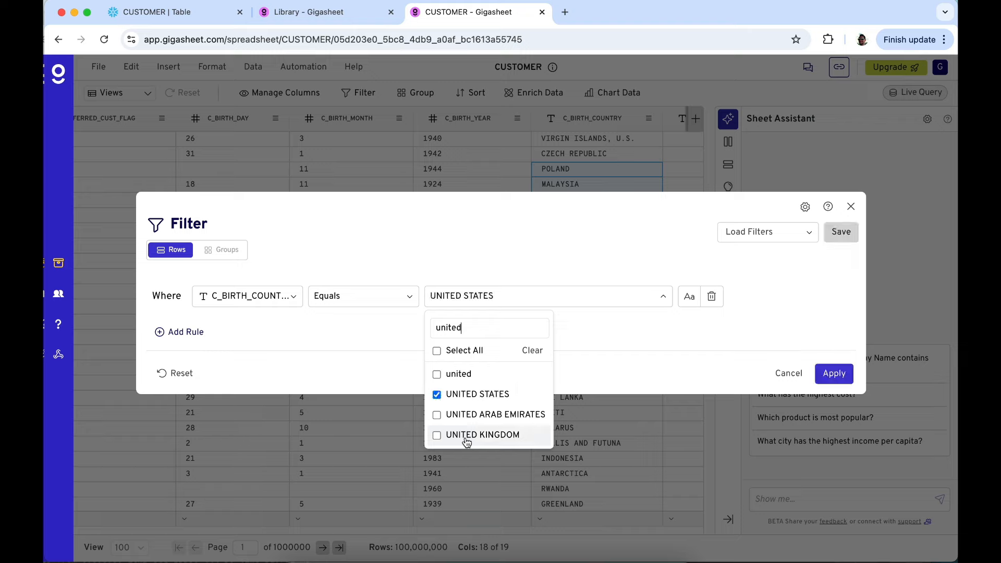
{"action": "left_click", "coordinate": [359, 371]}
Add a second filter rule with C_BIRTH_YEAR in range 1950 to 1960, apply the filter and check the matching row count
{"action": "left_click", "coordinate": [179, 330]}
{"action": "left_click", "coordinate": [248, 324]}
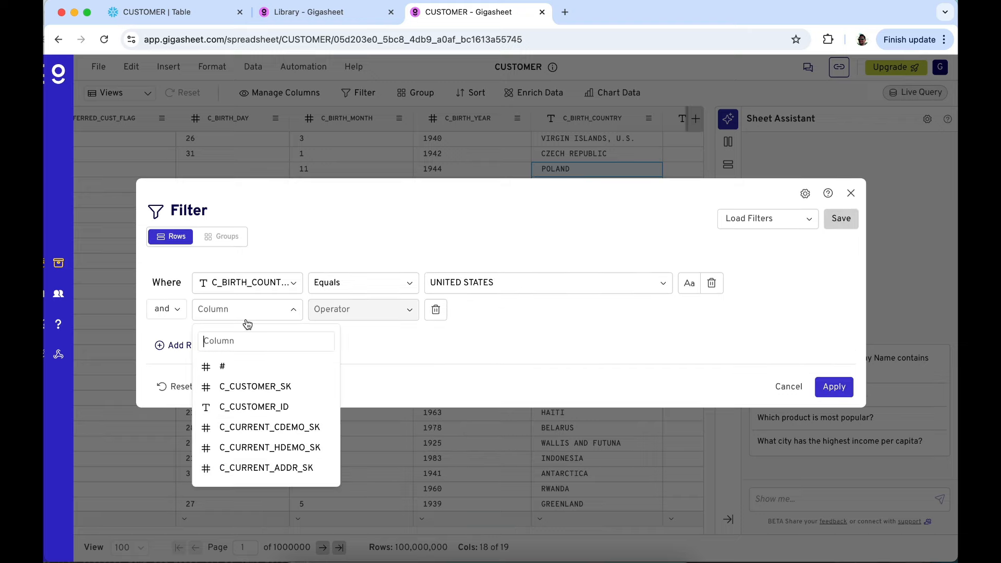
{"action": "type", "text": "birth"}
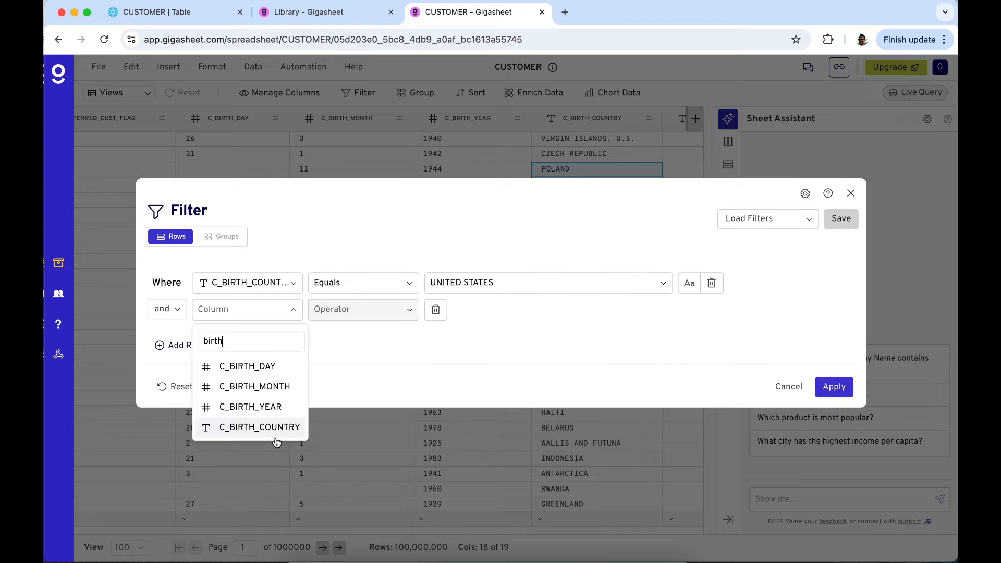
{"action": "left_click", "coordinate": [280, 410]}
{"action": "left_click", "coordinate": [352, 316]}
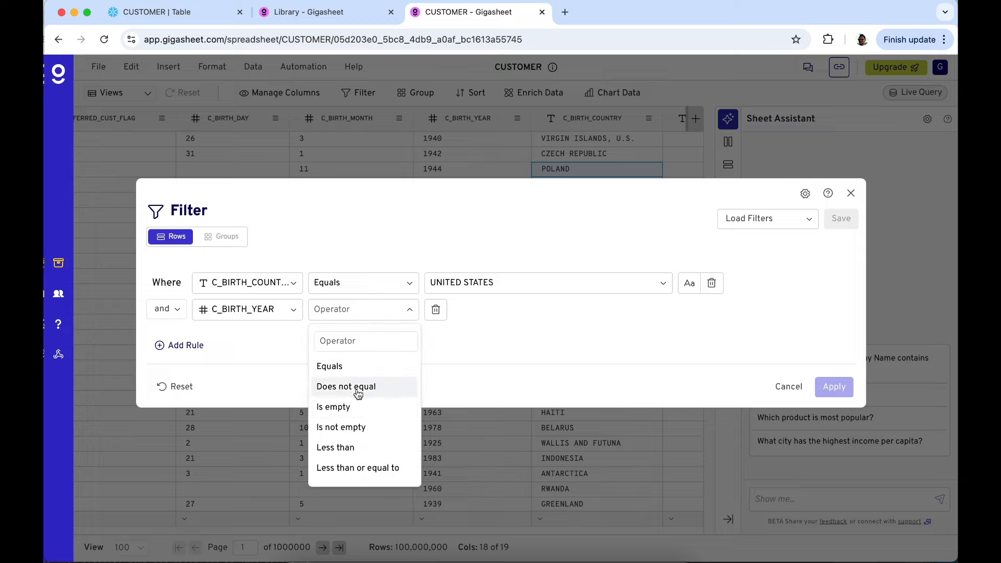
{"action": "scroll", "coordinate": [359, 439], "scroll_direction": "down", "scroll_amount": 3}
{"action": "left_click", "coordinate": [358, 453]}
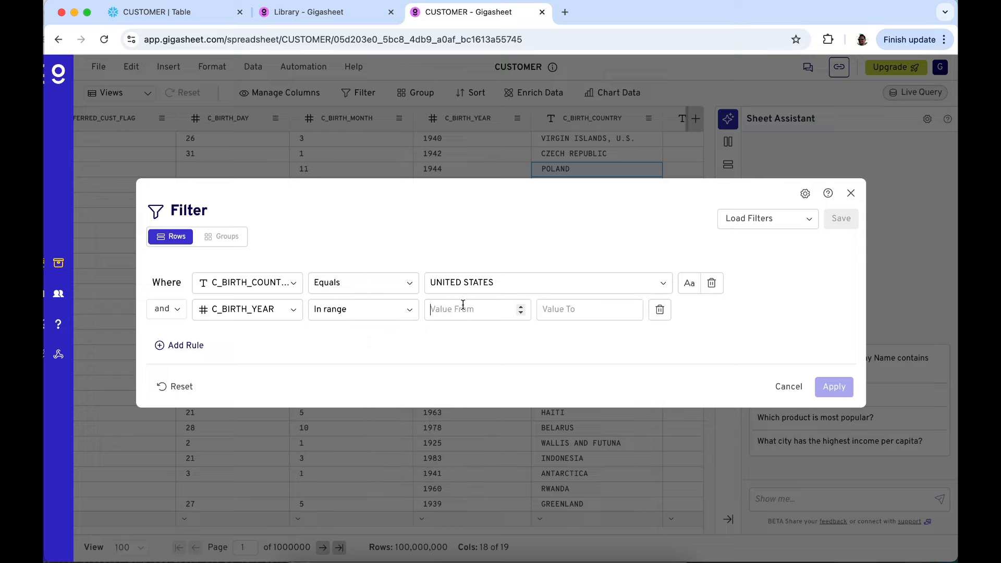
{"action": "type", "text": "1950"}
{"action": "key", "text": "Tab"}
{"action": "type", "text": "1960"}
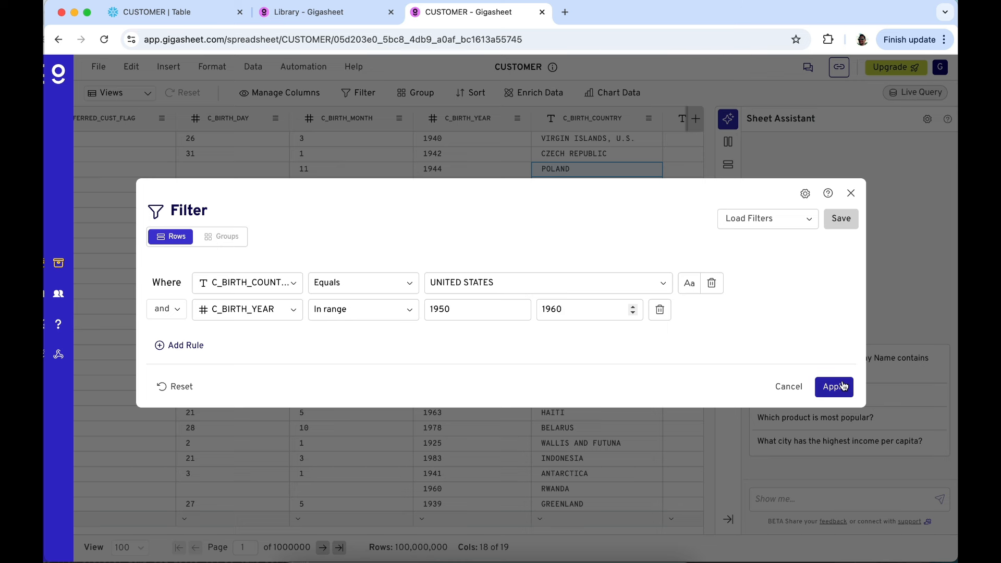
{"action": "left_click", "coordinate": [844, 386]}
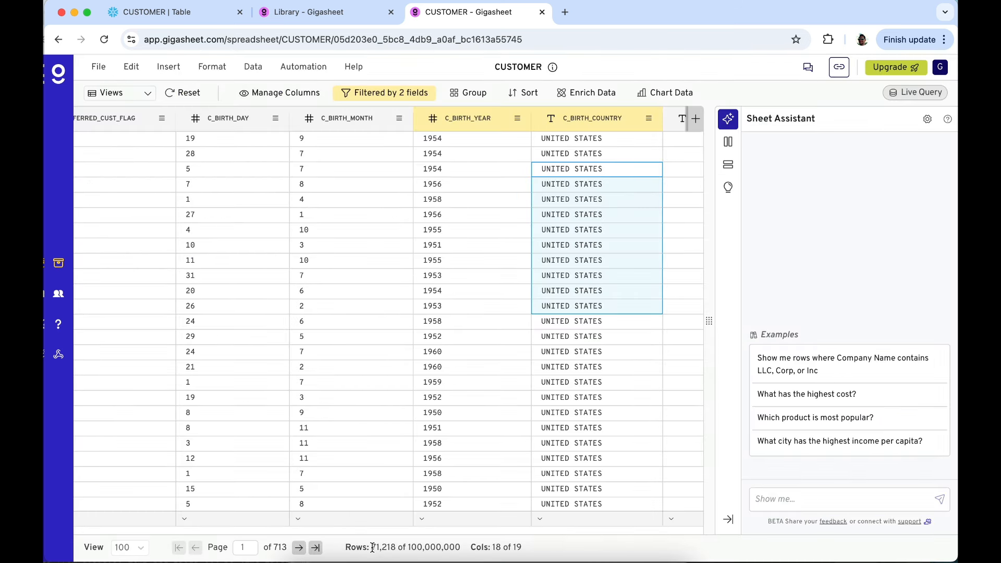
{"action": "left_click_drag", "start_coordinate": [372, 548], "coordinate": [392, 547]}
{"action": "left_click", "coordinate": [450, 250]}
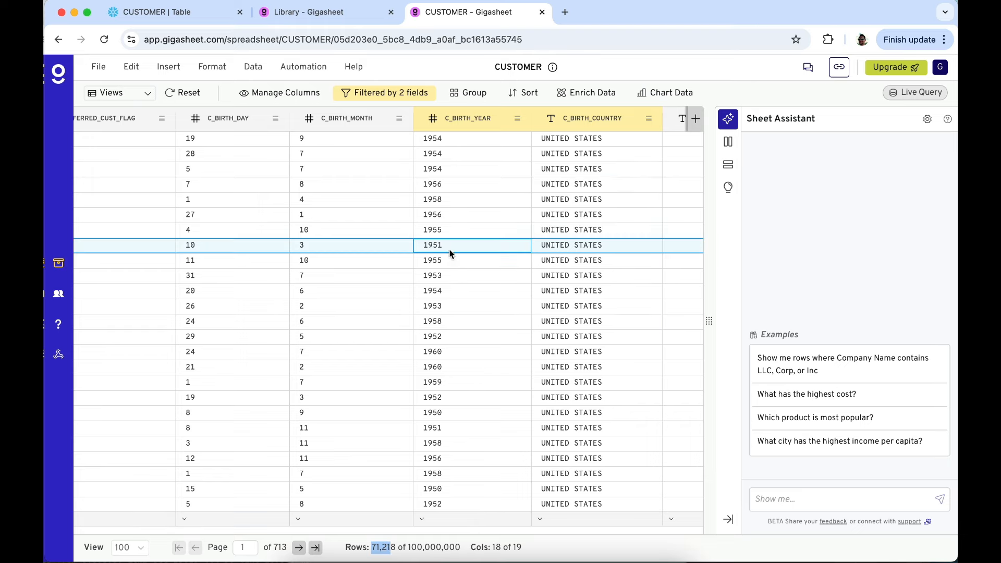
Try adding three blank filter rules with one joined by "or", and discard them without applying
{"action": "left_click", "coordinate": [401, 91]}
{"action": "left_click", "coordinate": [175, 349]}
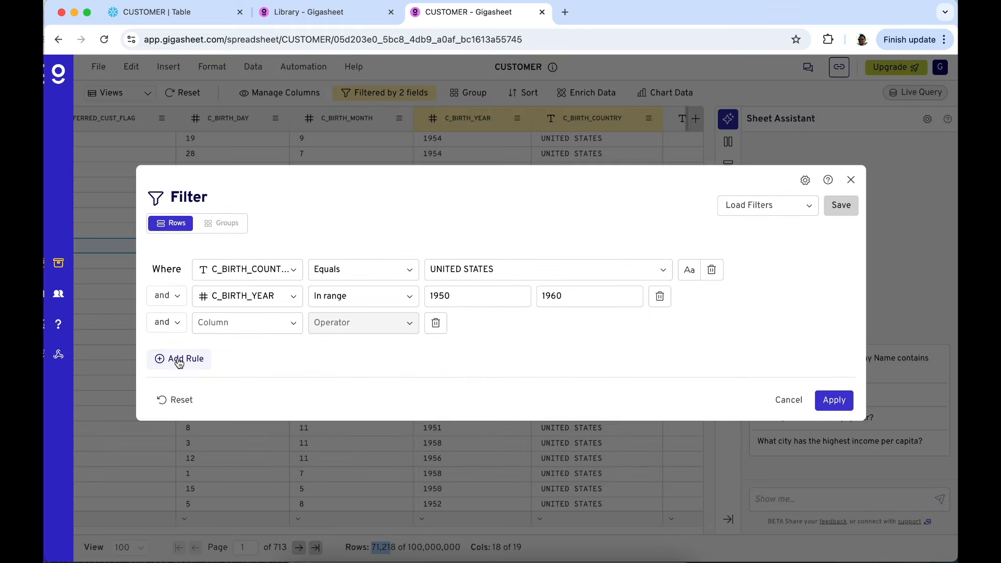
{"action": "left_click", "coordinate": [179, 361]}
{"action": "left_click", "coordinate": [179, 372]}
{"action": "left_click", "coordinate": [169, 324]}
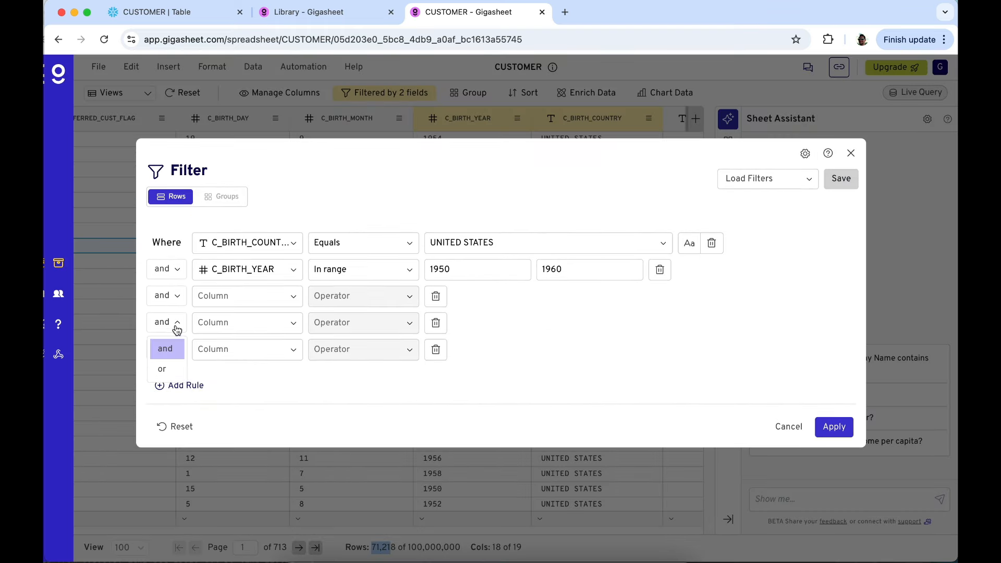
{"action": "left_click", "coordinate": [172, 370]}
{"action": "left_click", "coordinate": [436, 349]}
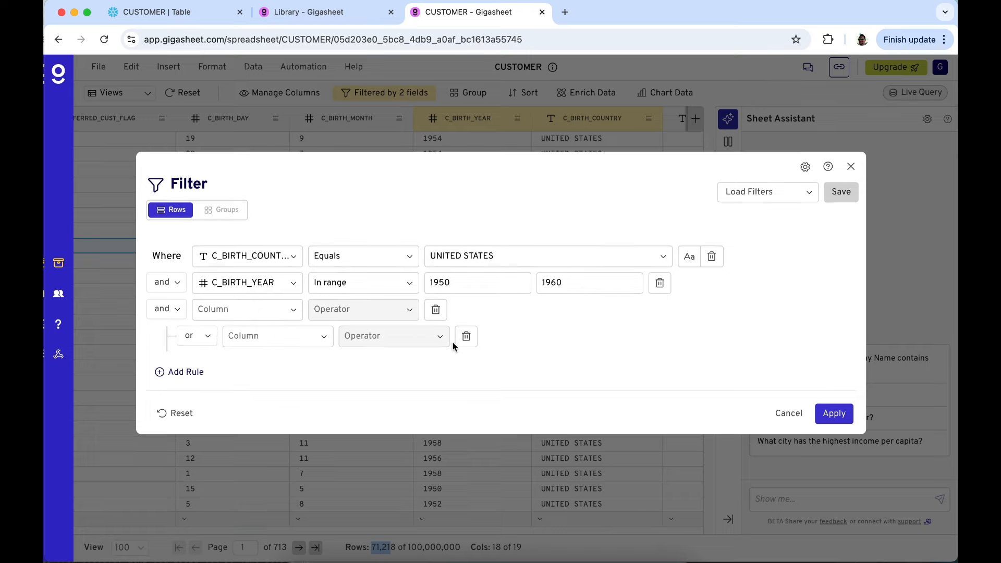
{"action": "left_click", "coordinate": [466, 338]}
{"action": "left_click", "coordinate": [437, 323]}
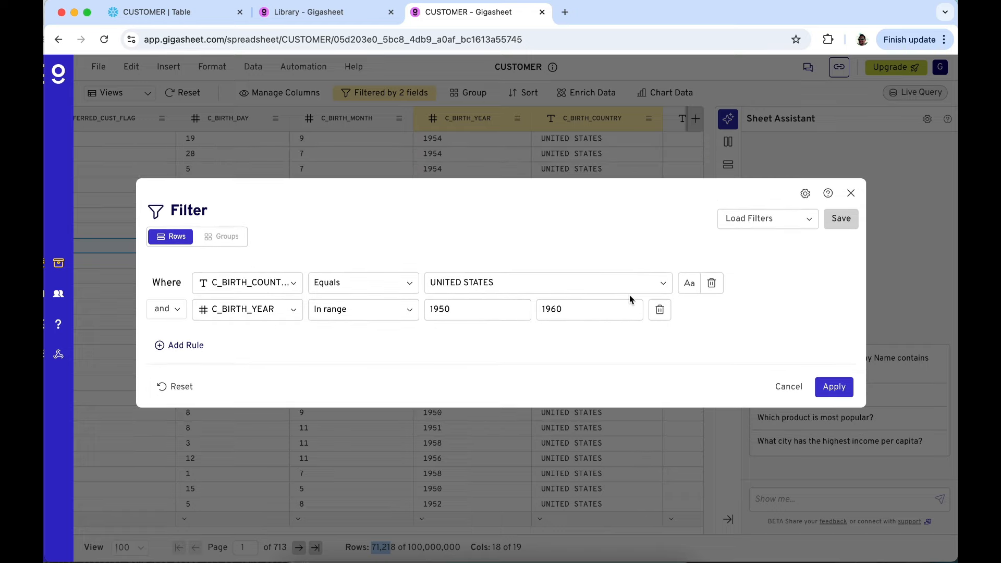
{"action": "left_click", "coordinate": [851, 194]}
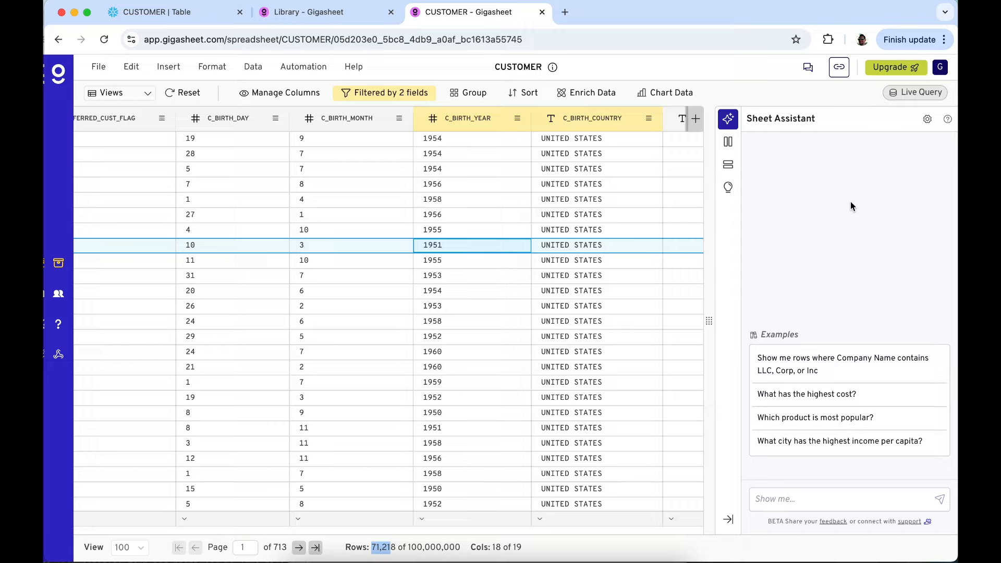
{"action": "left_click", "coordinate": [453, 200]}
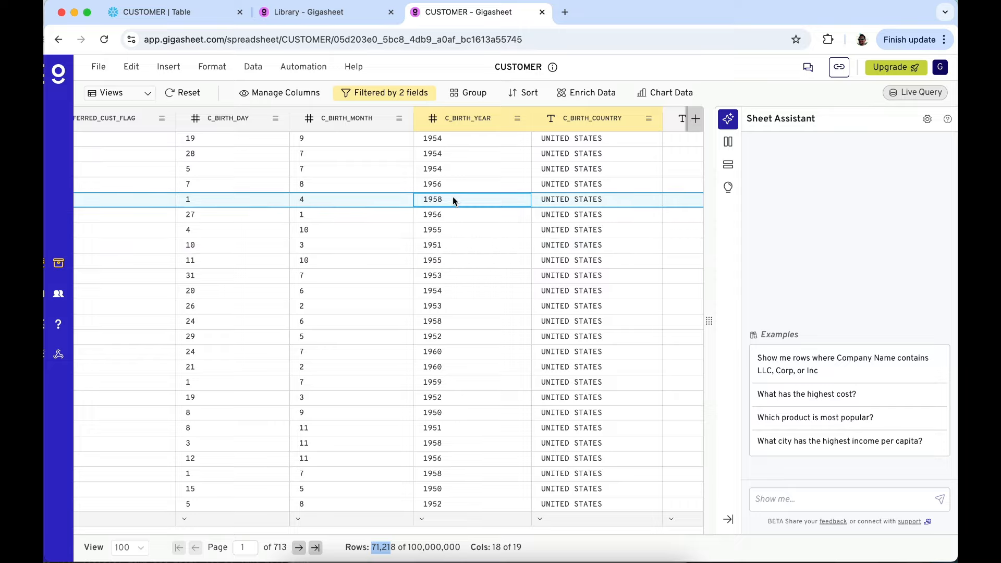
Start saving the filtered sheet to Snowflake, using the role DATAVIEWER and the warehouse COMPUTE_WH
{"action": "left_click", "coordinate": [98, 69]}
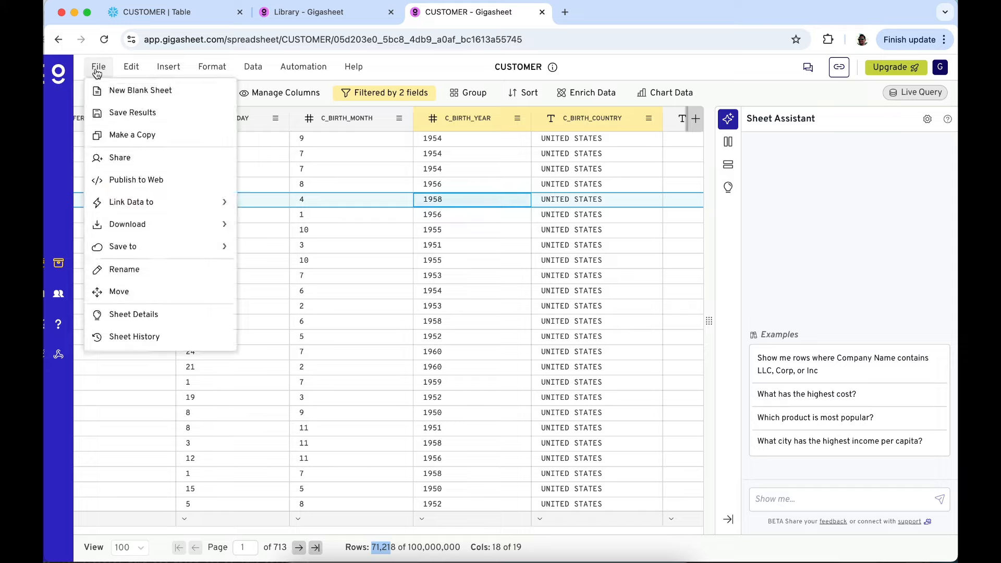
{"action": "mouse_move", "coordinate": [163, 252]}
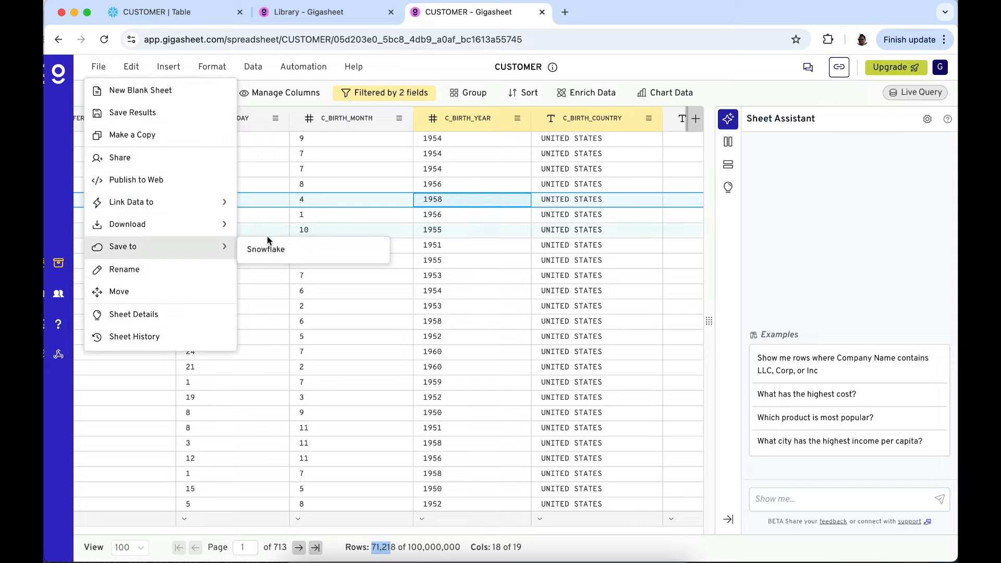
{"action": "left_click", "coordinate": [275, 254]}
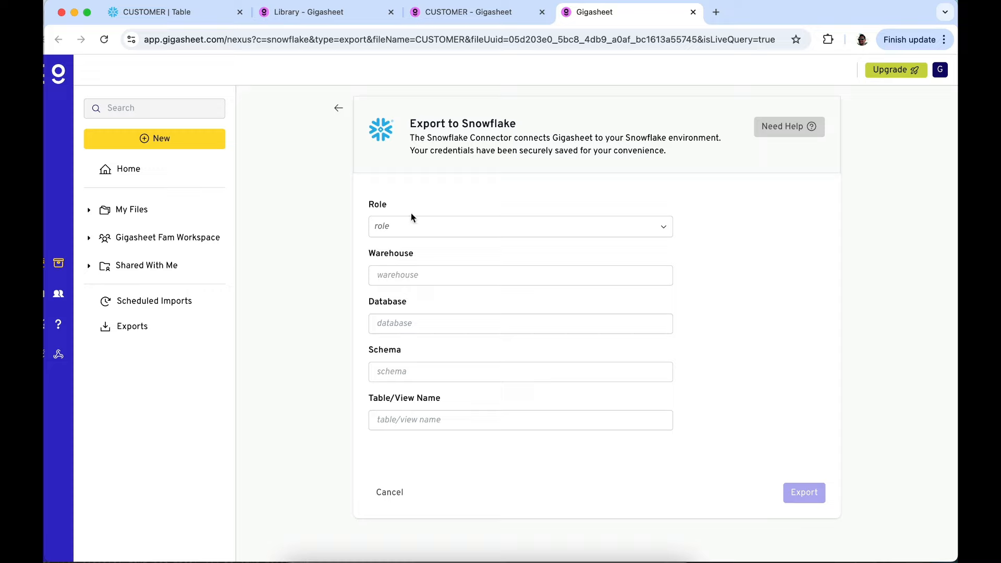
{"action": "left_click", "coordinate": [410, 227]}
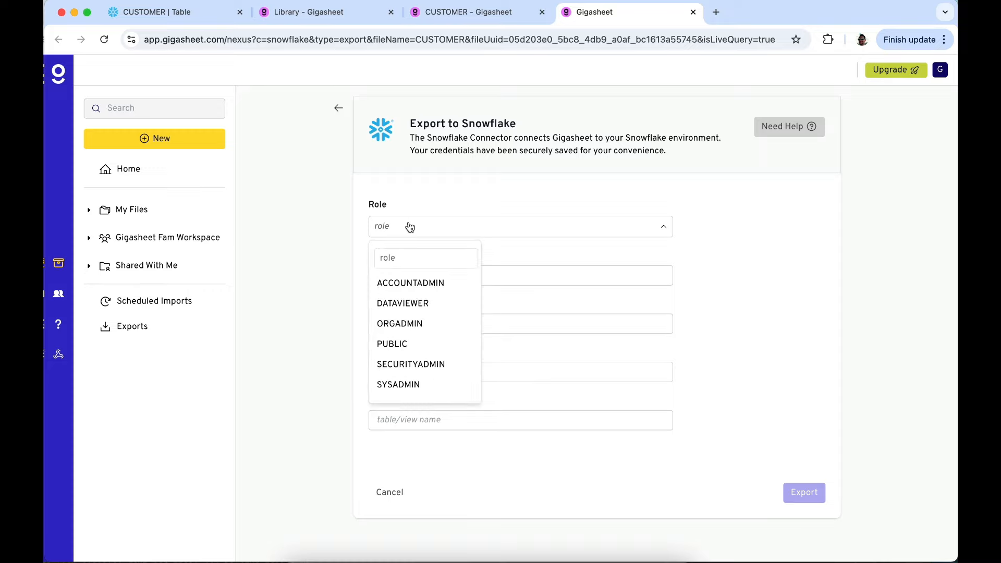
{"action": "left_click", "coordinate": [427, 305]}
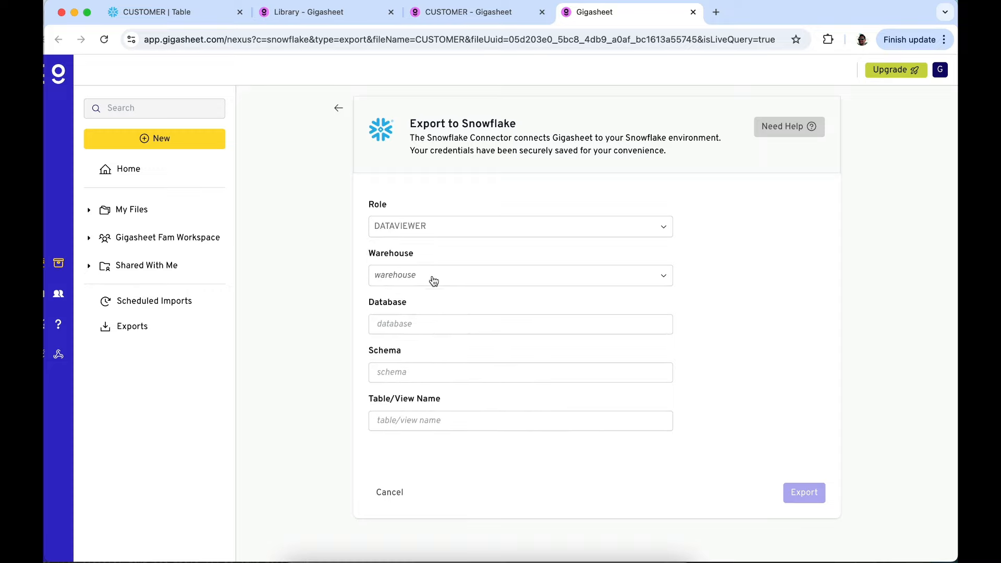
{"action": "left_click", "coordinate": [432, 280]}
{"action": "left_click", "coordinate": [428, 331]}
Set the export destination to the GGTEST database and its PUBLIC schema
{"action": "left_click", "coordinate": [428, 335]}
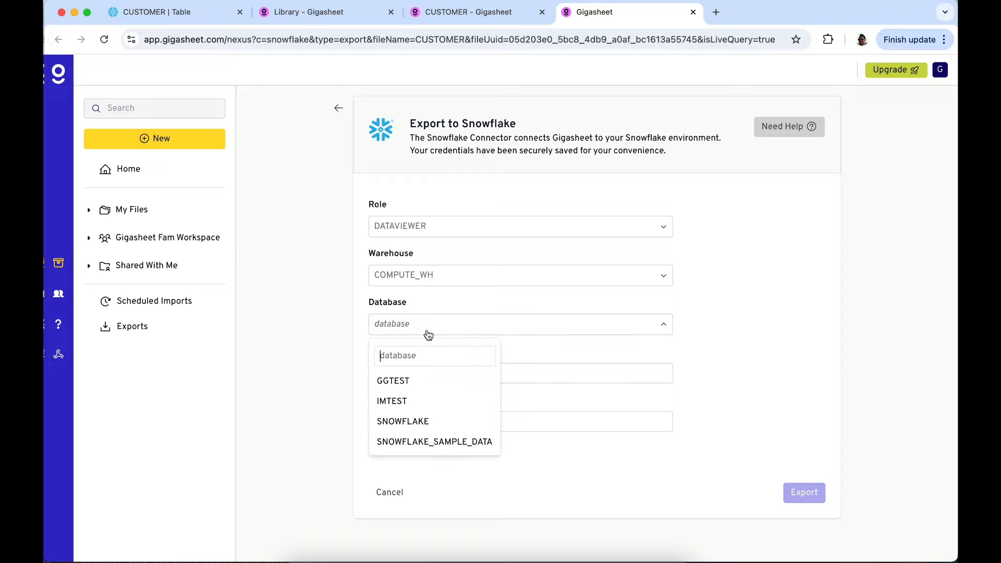
{"action": "left_click", "coordinate": [423, 381]}
{"action": "left_click", "coordinate": [423, 379]}
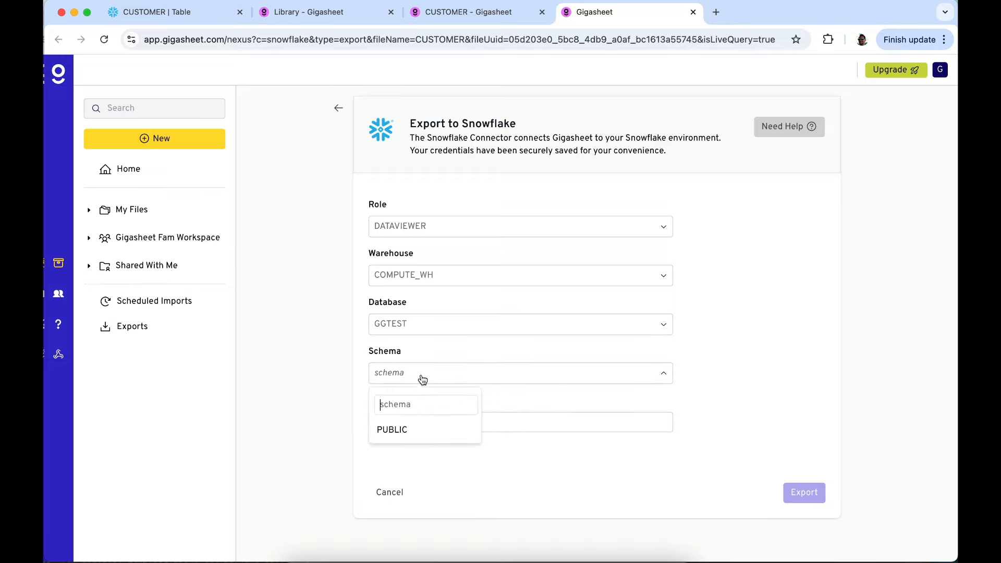
{"action": "left_click", "coordinate": [415, 440]}
Name the exported view customer_segment_usa1950, run the export to Snowflake and dismiss the notice
{"action": "left_click", "coordinate": [431, 426]}
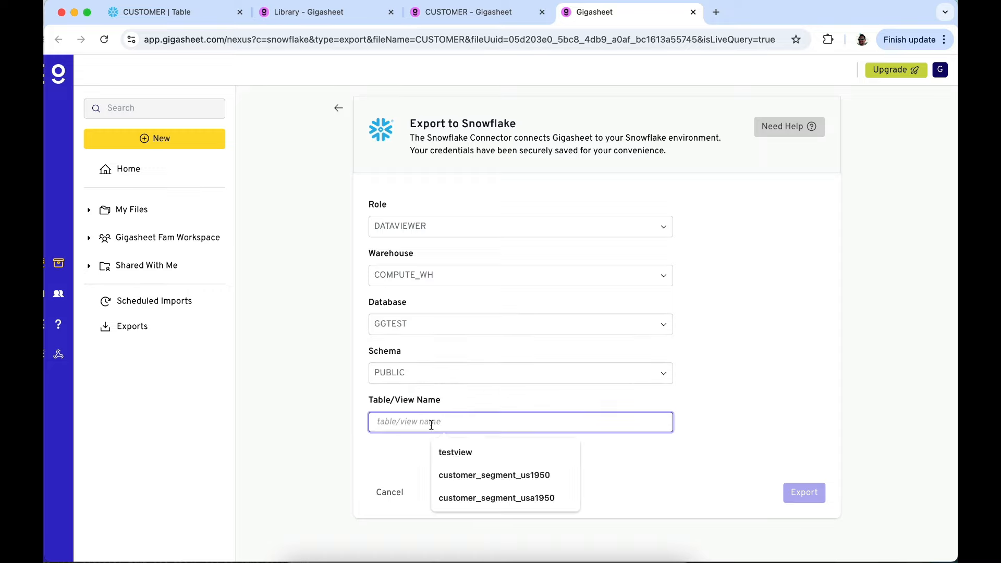
{"action": "left_click", "coordinate": [527, 499]}
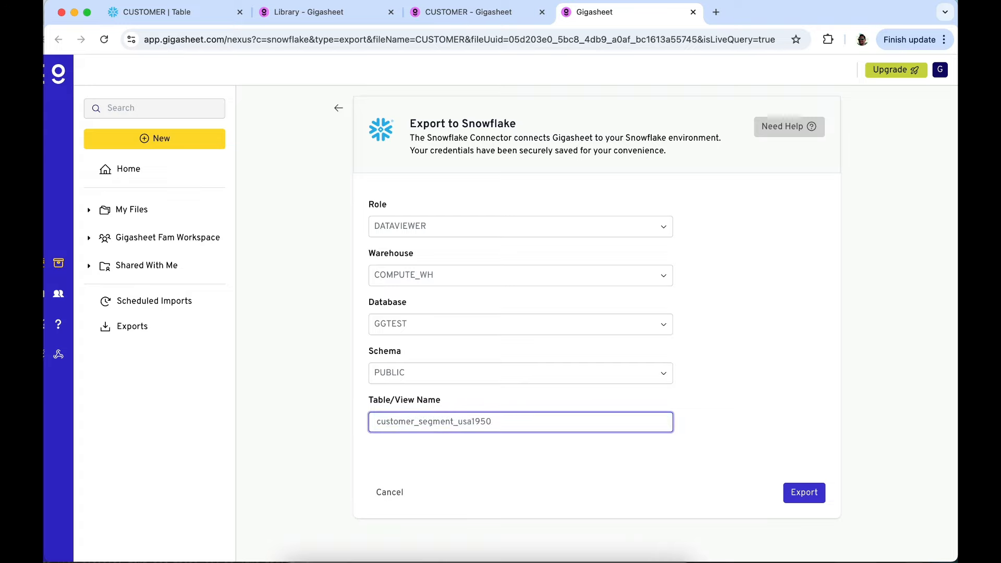
{"action": "left_click", "coordinate": [805, 496]}
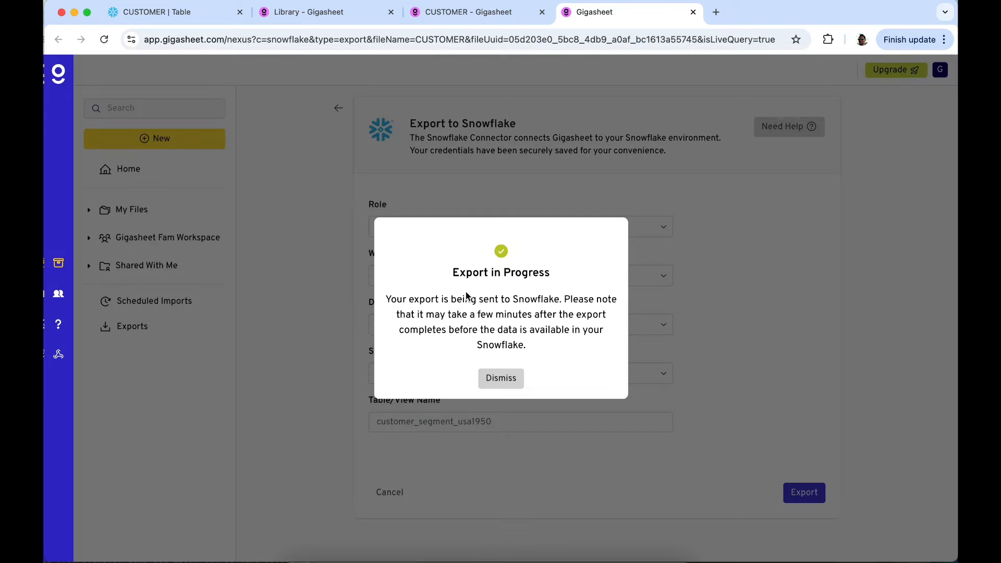
{"action": "left_click", "coordinate": [498, 379]}
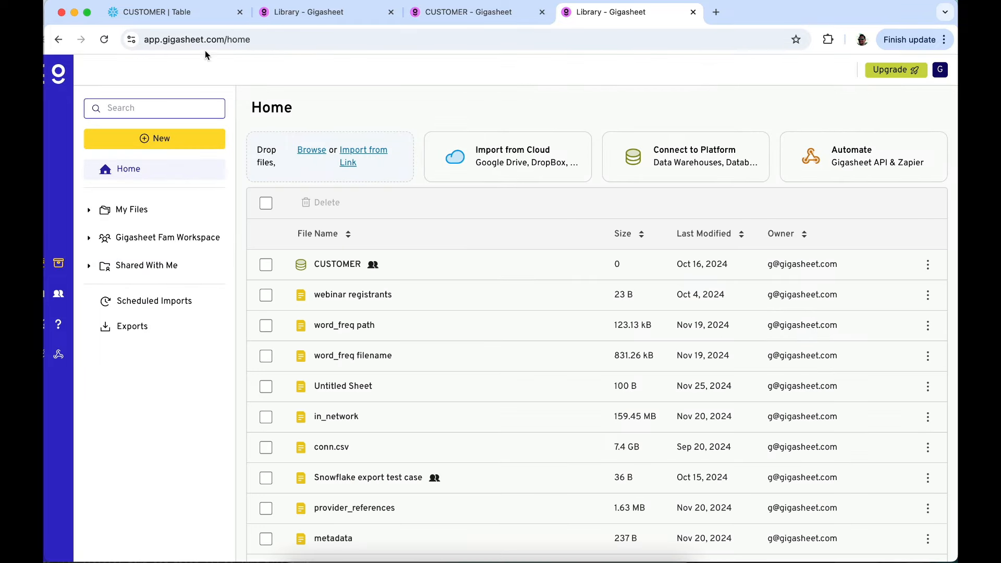
Switch to Snowflake, expand the views of the GGTEST PUBLIC schema and refresh the database object list
{"action": "left_click", "coordinate": [200, 12]}
{"action": "scroll", "coordinate": [328, 225], "scroll_direction": "down", "scroll_amount": 5}
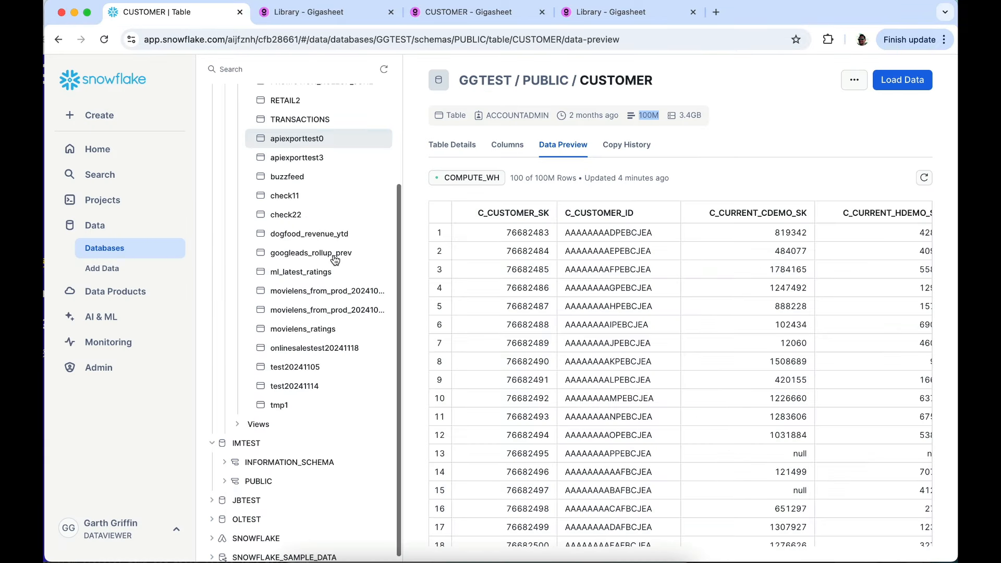
{"action": "left_click", "coordinate": [272, 419]}
{"action": "scroll", "coordinate": [273, 419], "scroll_direction": "down", "scroll_amount": 5}
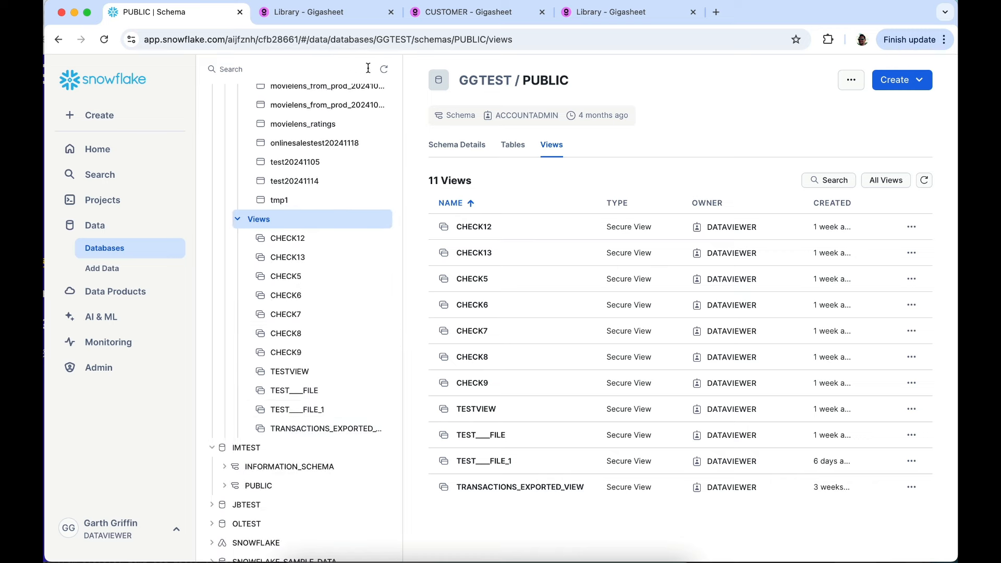
{"action": "left_click", "coordinate": [384, 69]}
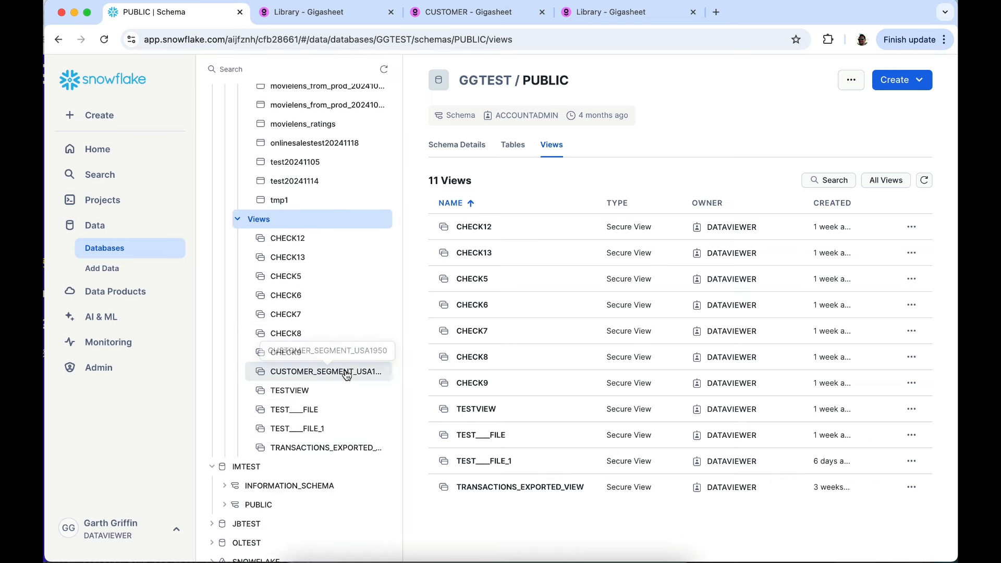
Preview the CUSTOMER_SEGMENT_USA1950 view's birth year and country data and compare it with the filtered CUSTOMER sheet in Gigasheet
{"action": "left_click", "coordinate": [347, 376]}
{"action": "left_click", "coordinate": [565, 150]}
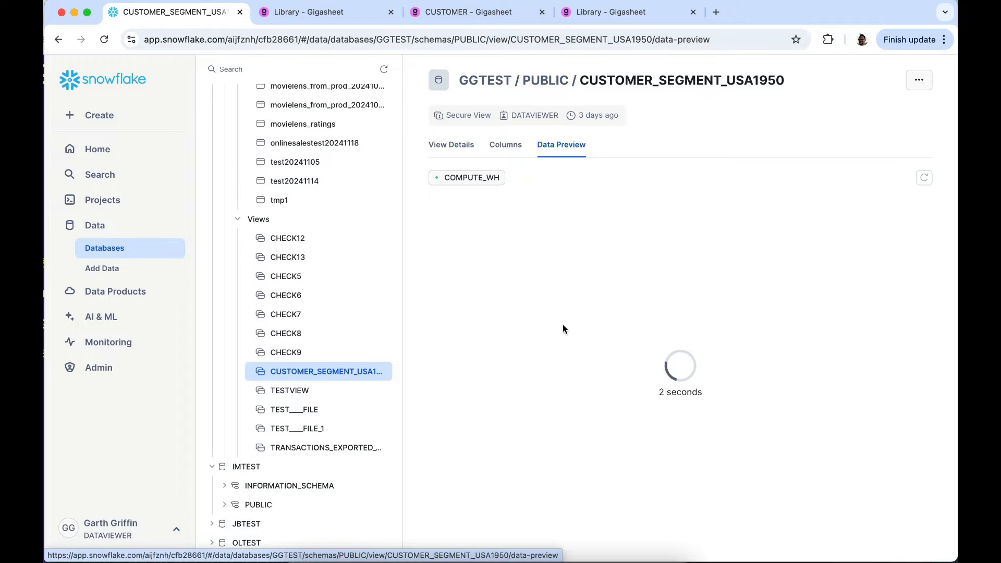
{"action": "scroll", "coordinate": [562, 325], "scroll_direction": "right", "scroll_amount": 10}
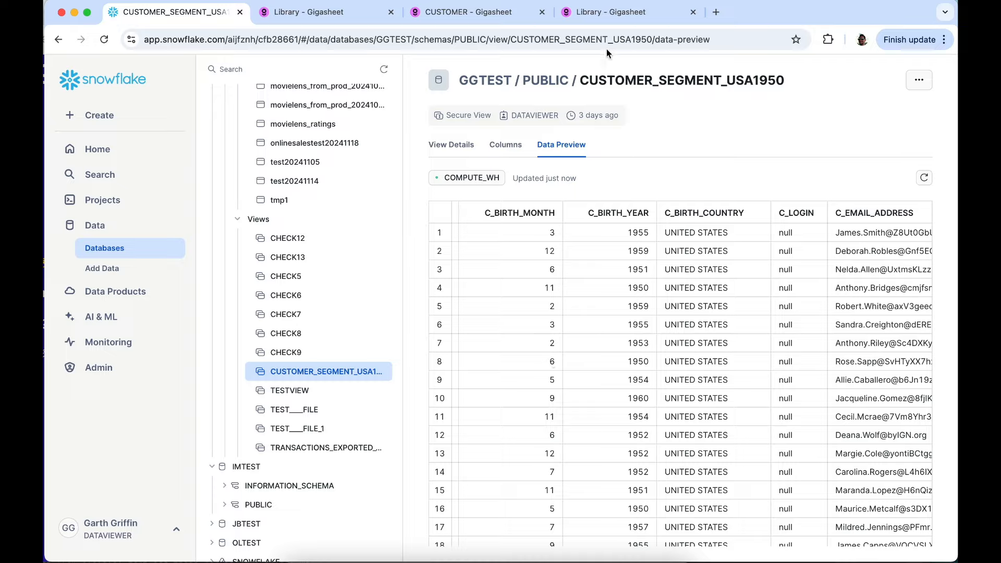
{"action": "left_click", "coordinate": [493, 15]}
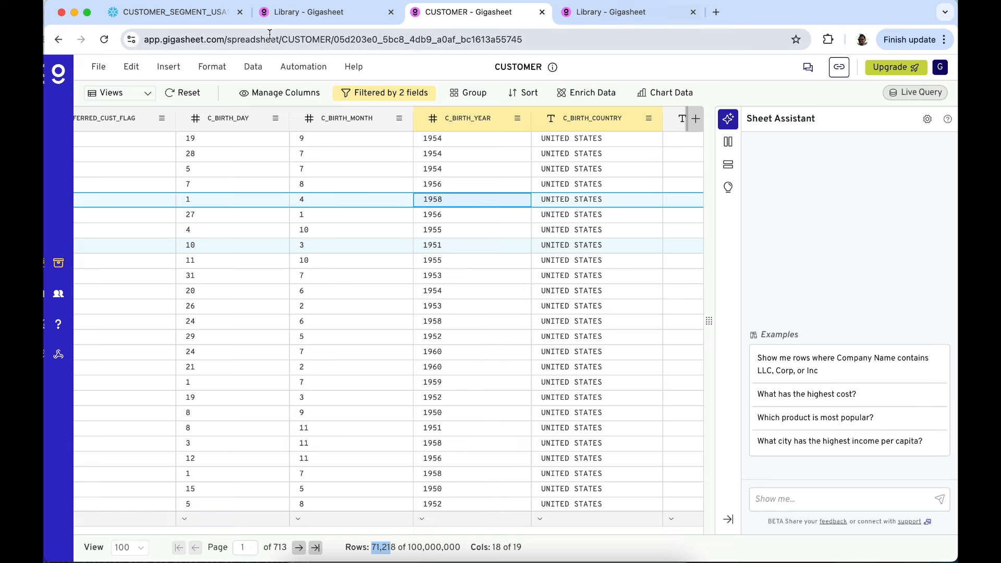
{"action": "left_click", "coordinate": [194, 13]}
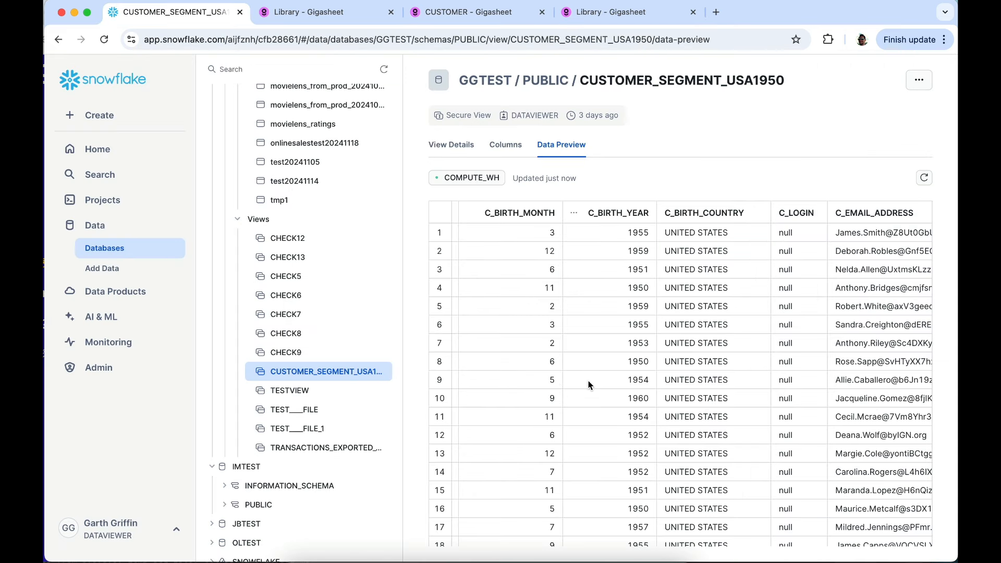